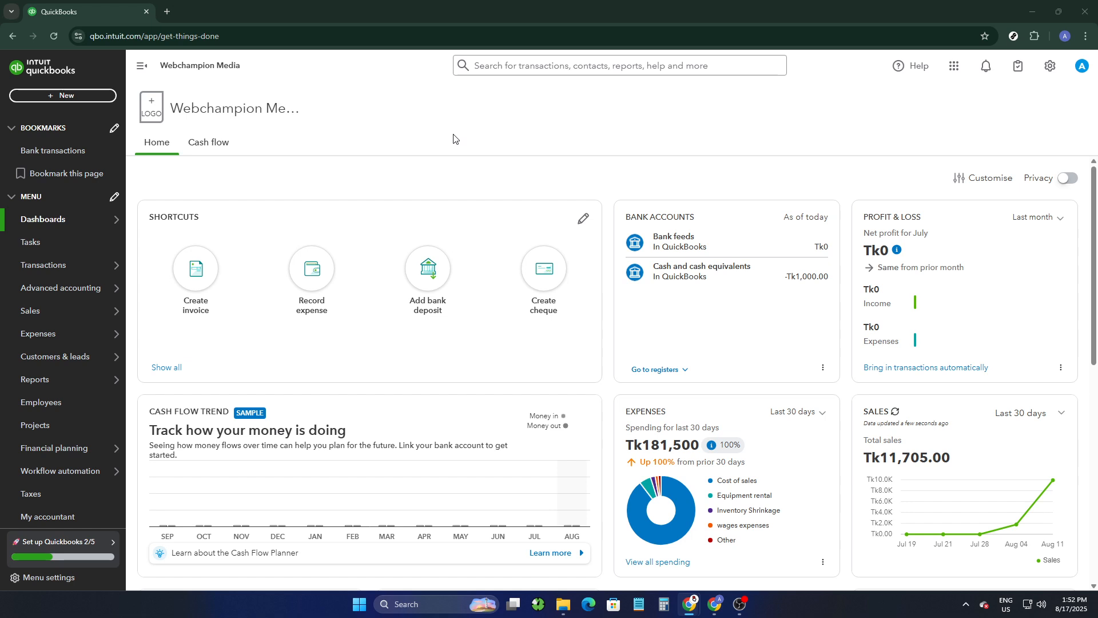
click(109, 36)
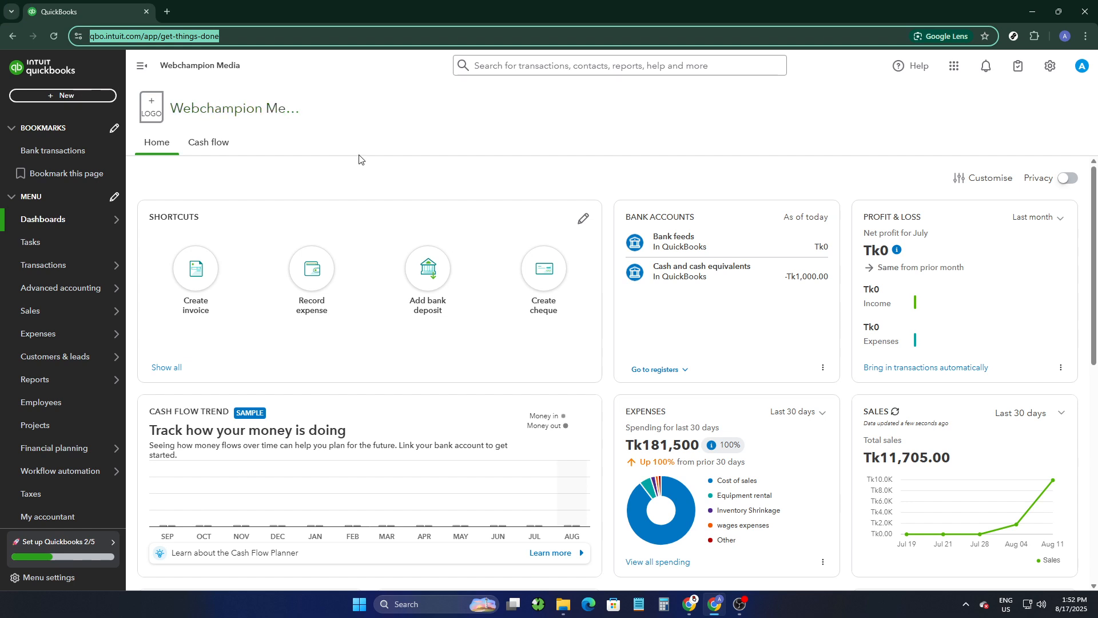
click(364, 170)
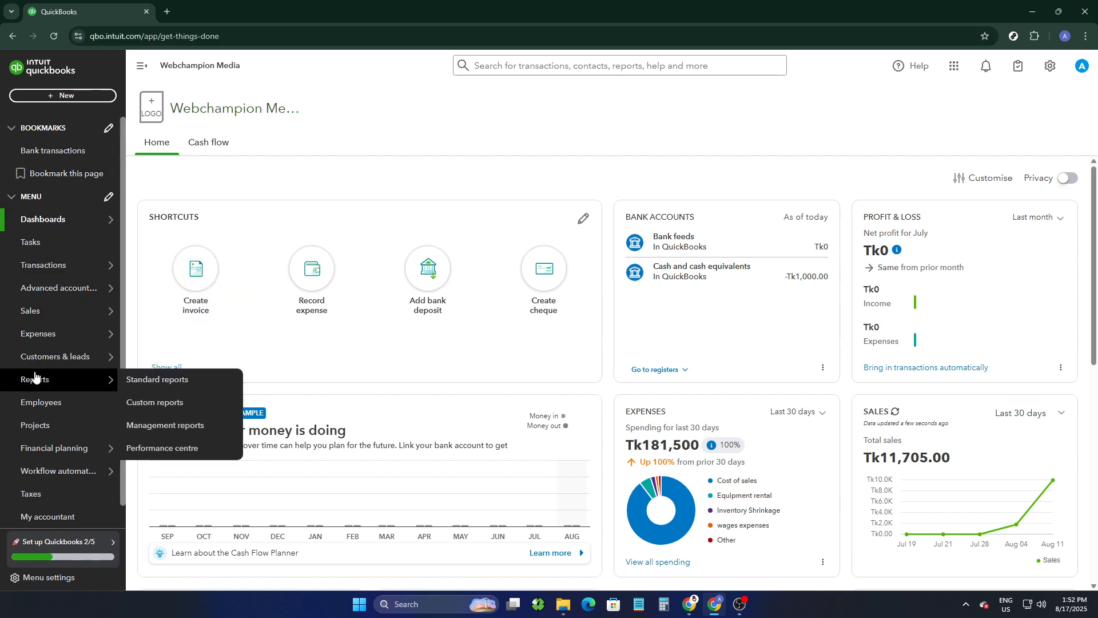
Step: Open the Products & services list under Sales and start adding a new inventory item
mouse_move(36, 365)
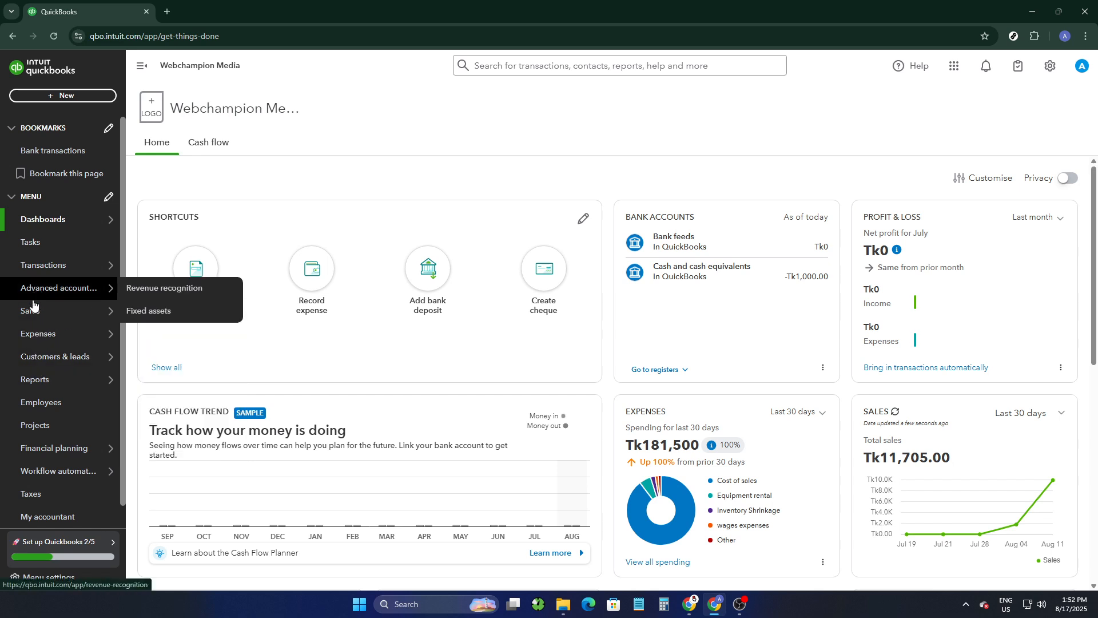
mouse_move(31, 311)
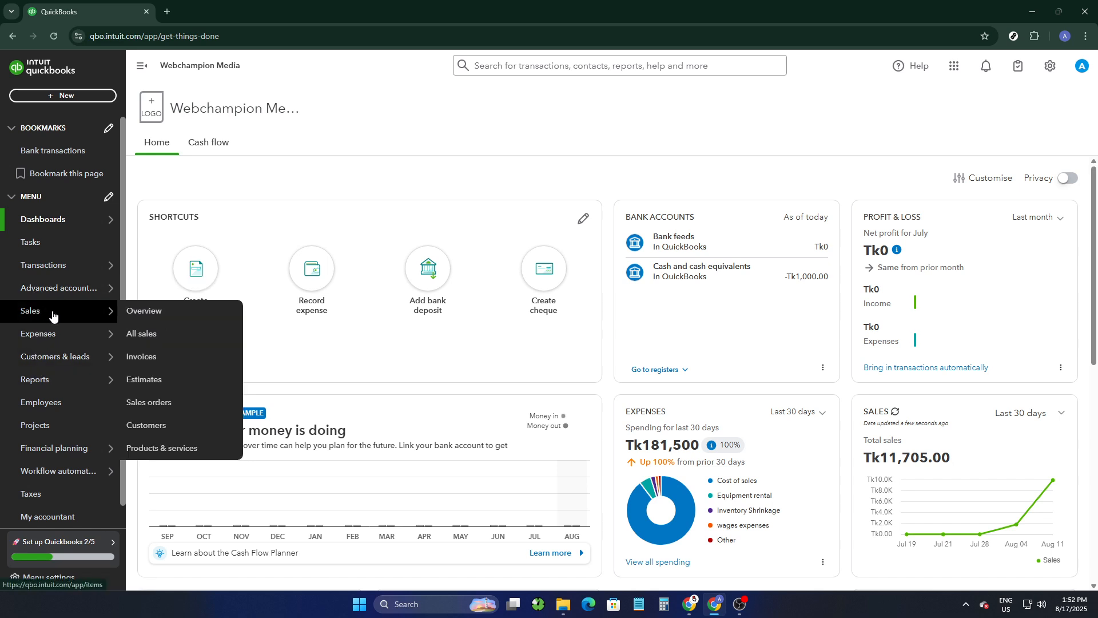
click(52, 316)
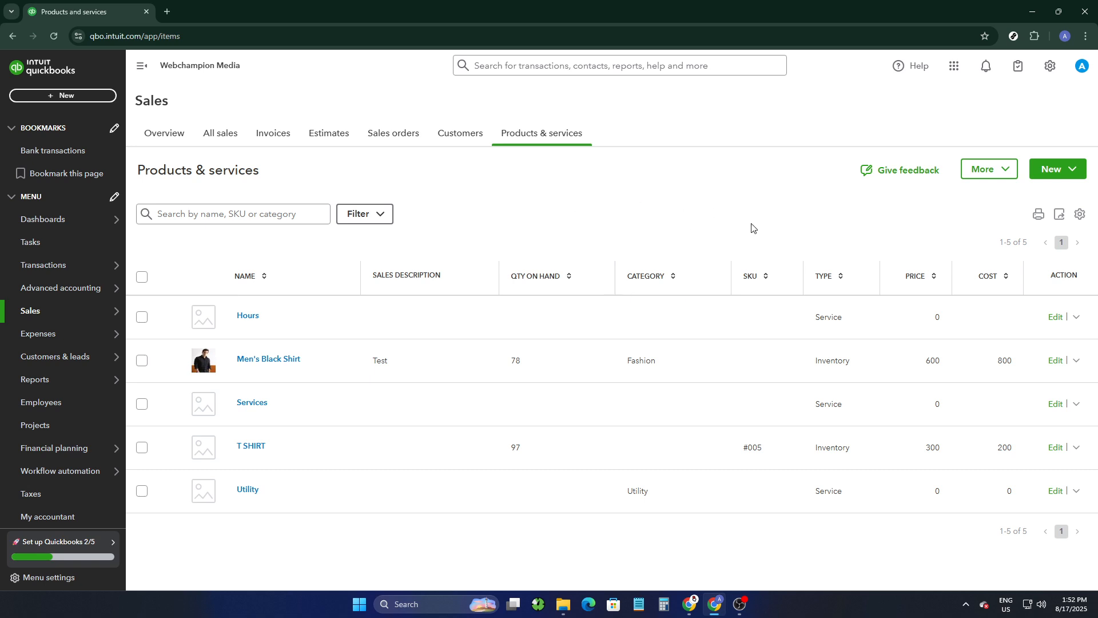
click(1056, 172)
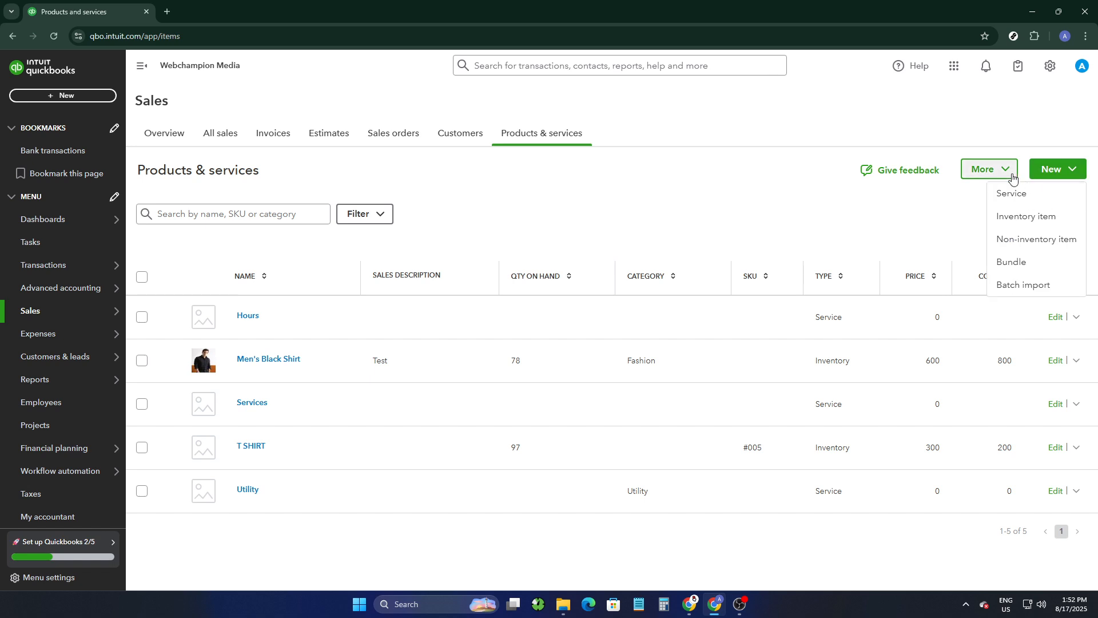
click(1024, 218)
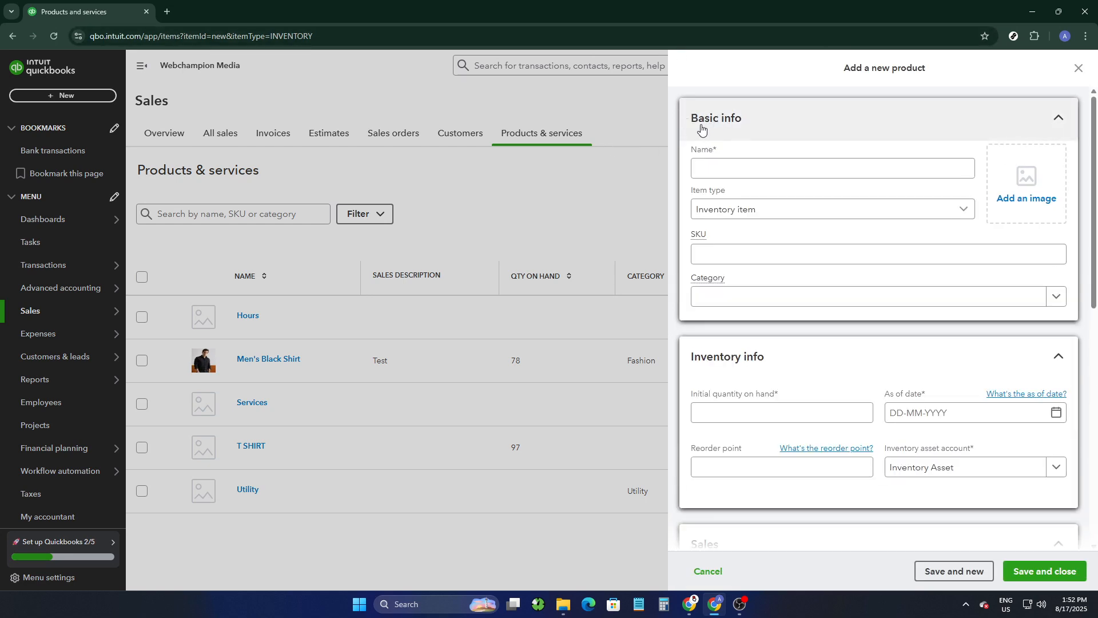
Step: Name the new product "jacket" and select Inventory item as its item type
click(712, 166)
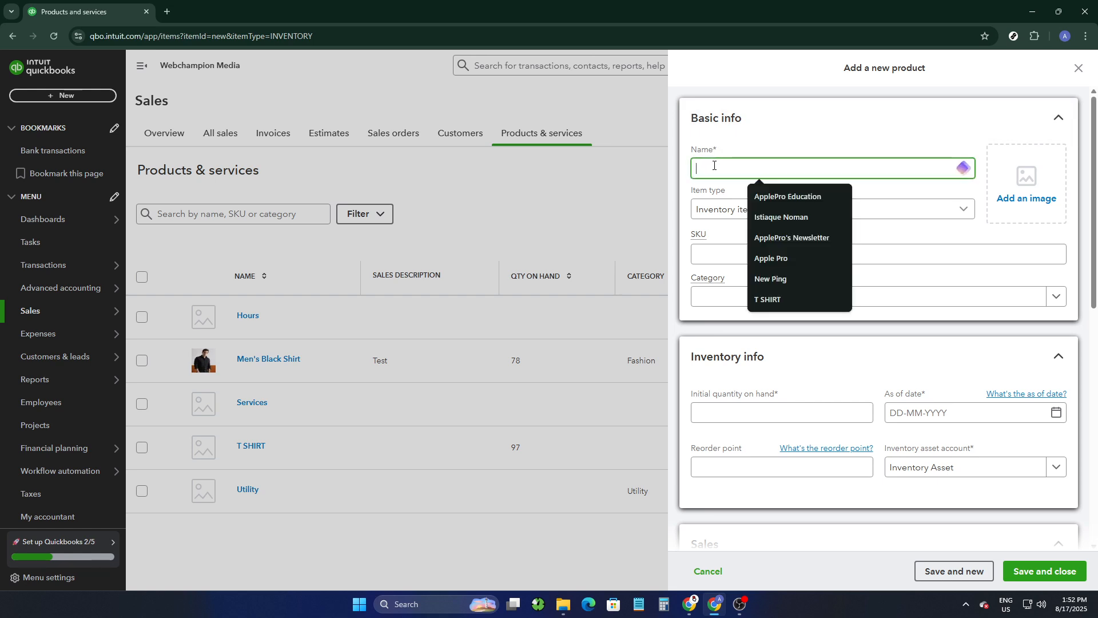
text(jacket)
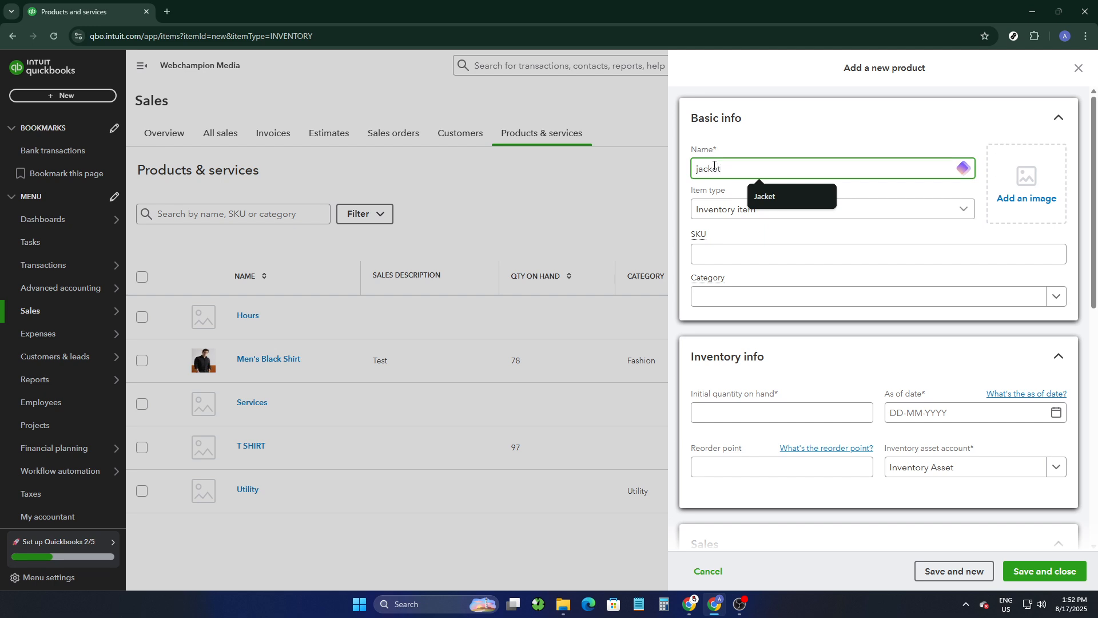
click(798, 131)
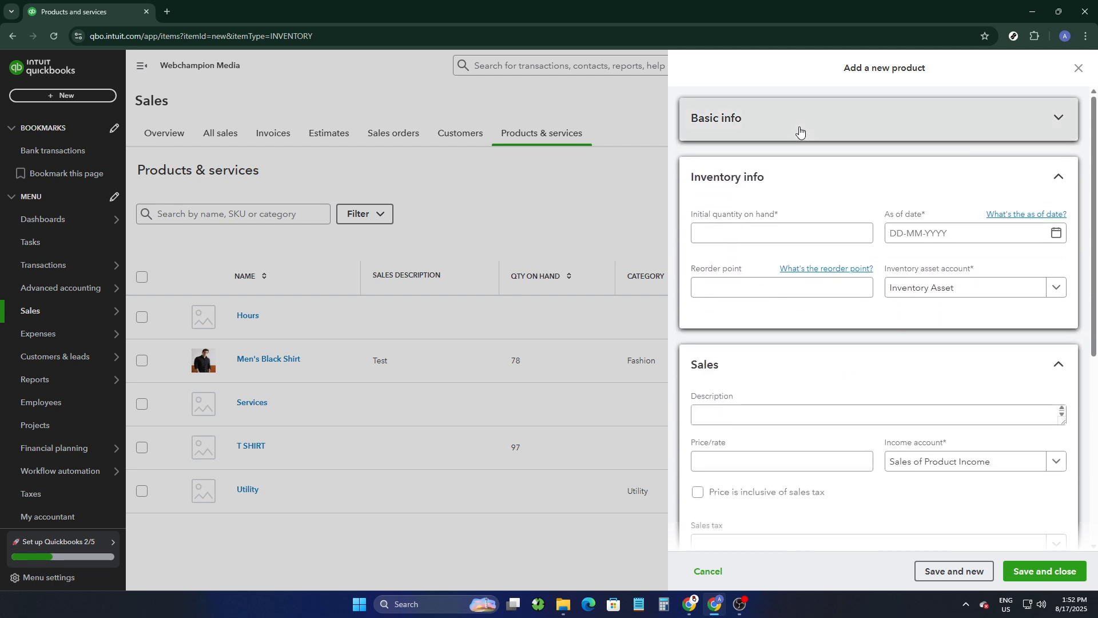
click(800, 128)
click(726, 166)
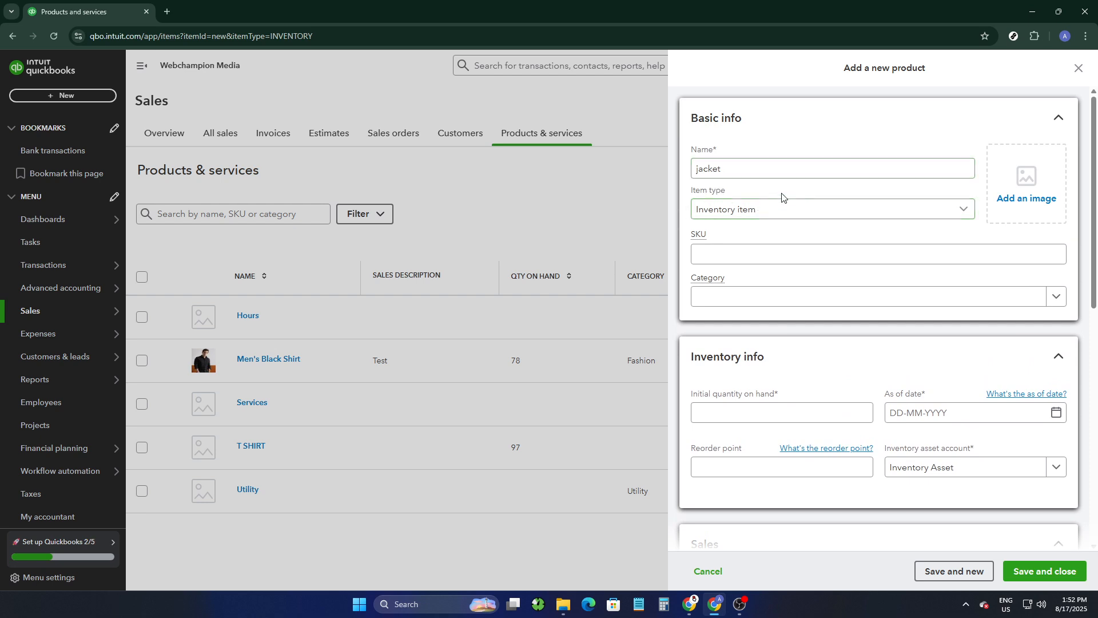
click(747, 216)
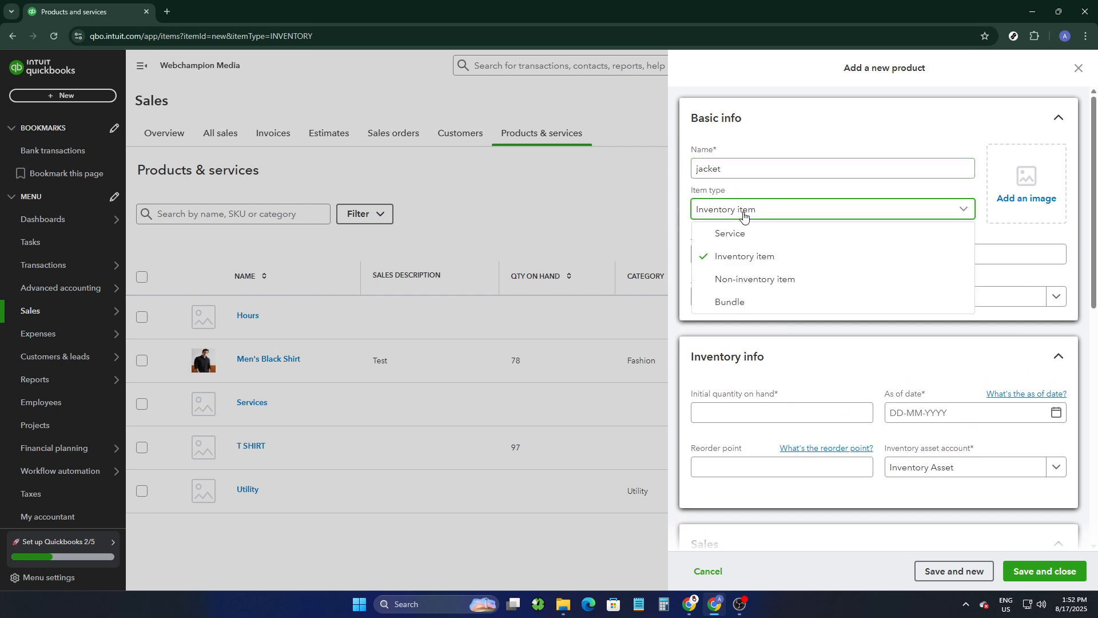
click(742, 260)
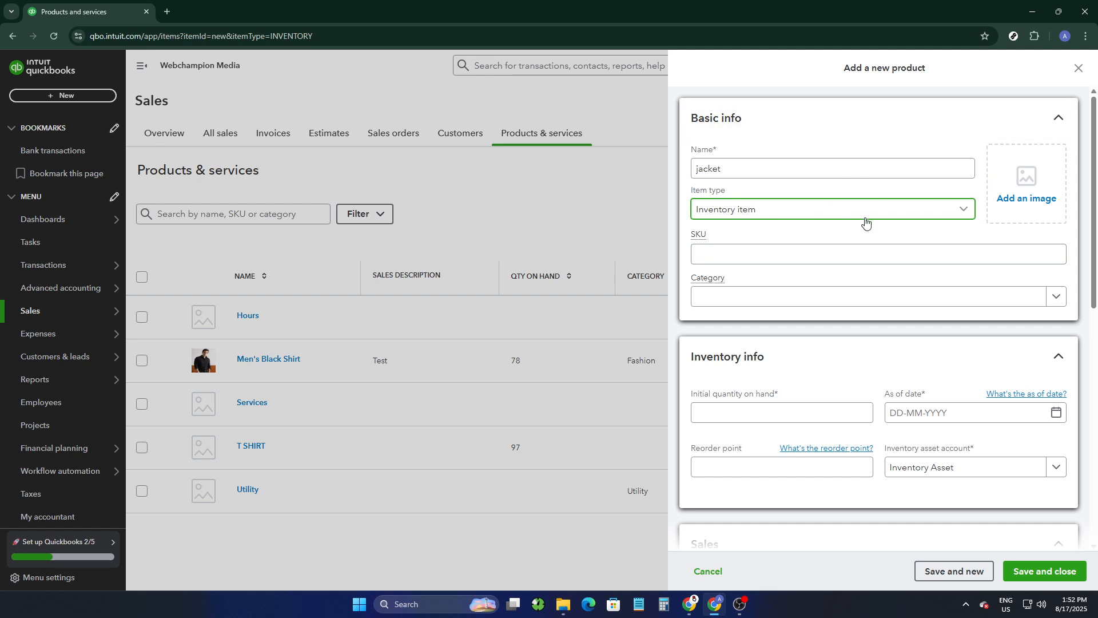
click(1014, 202)
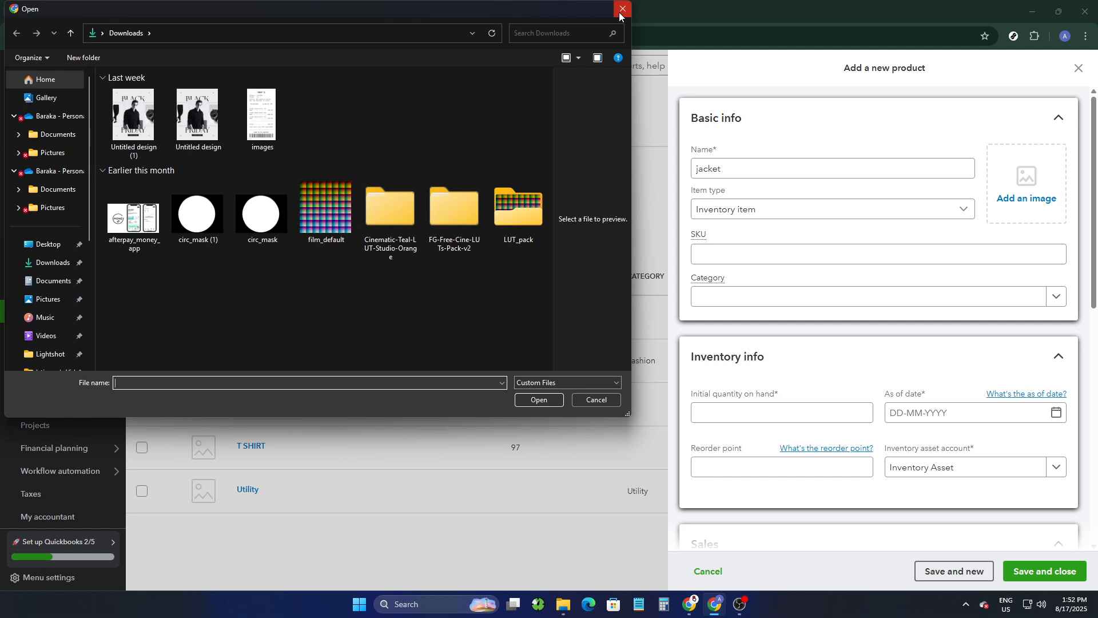
click(621, 10)
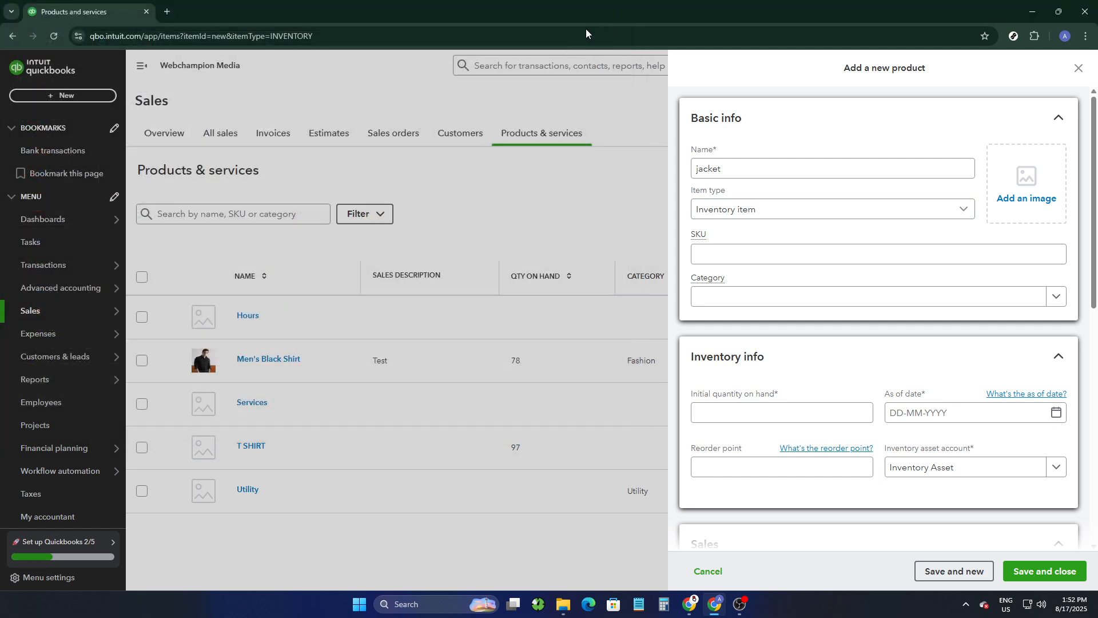
Step: Set the product's SKU to #005 and its category to Fashion
click(733, 252)
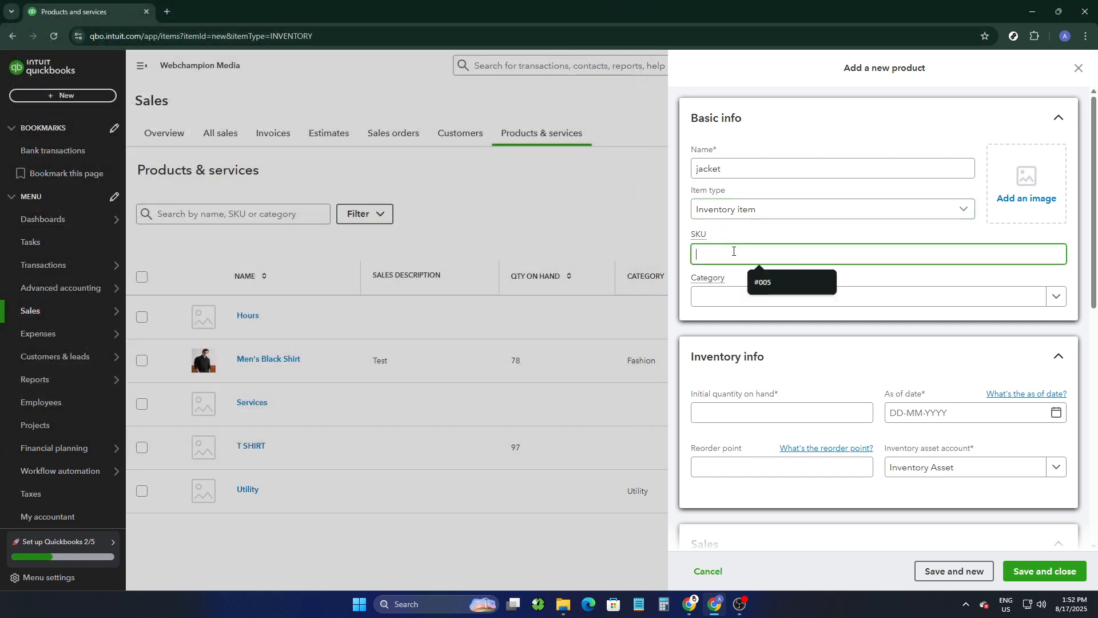
click(760, 282)
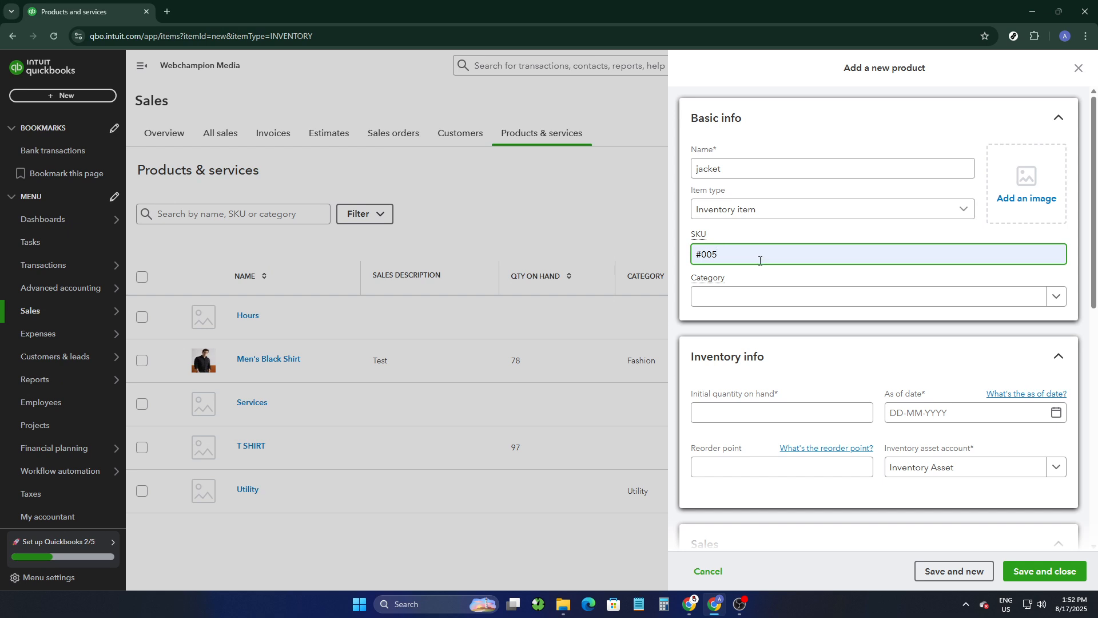
click(777, 299)
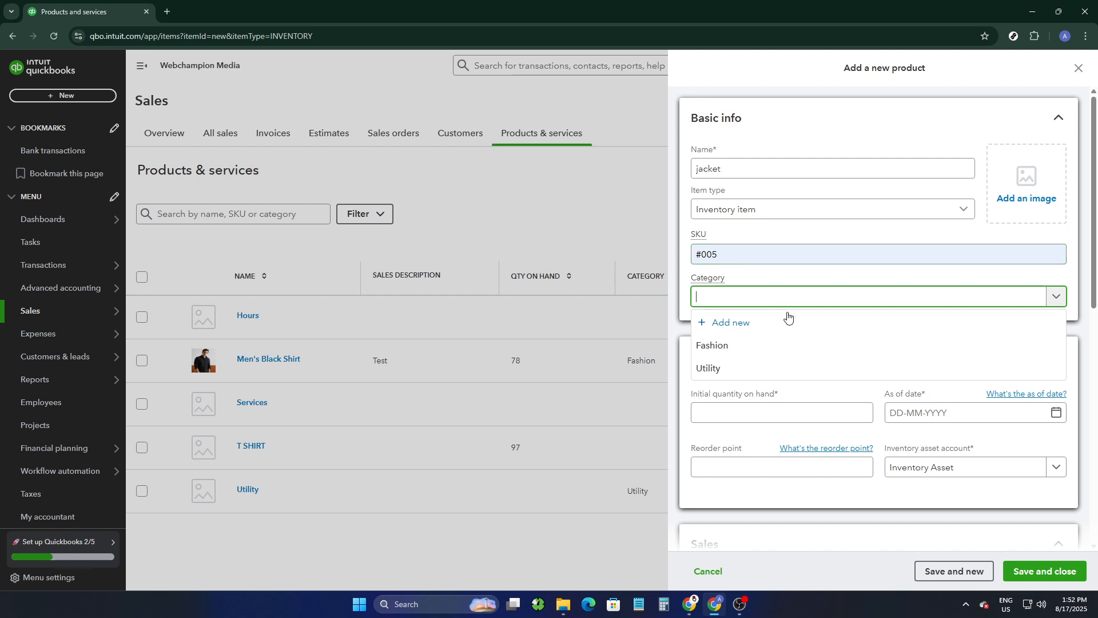
click(751, 354)
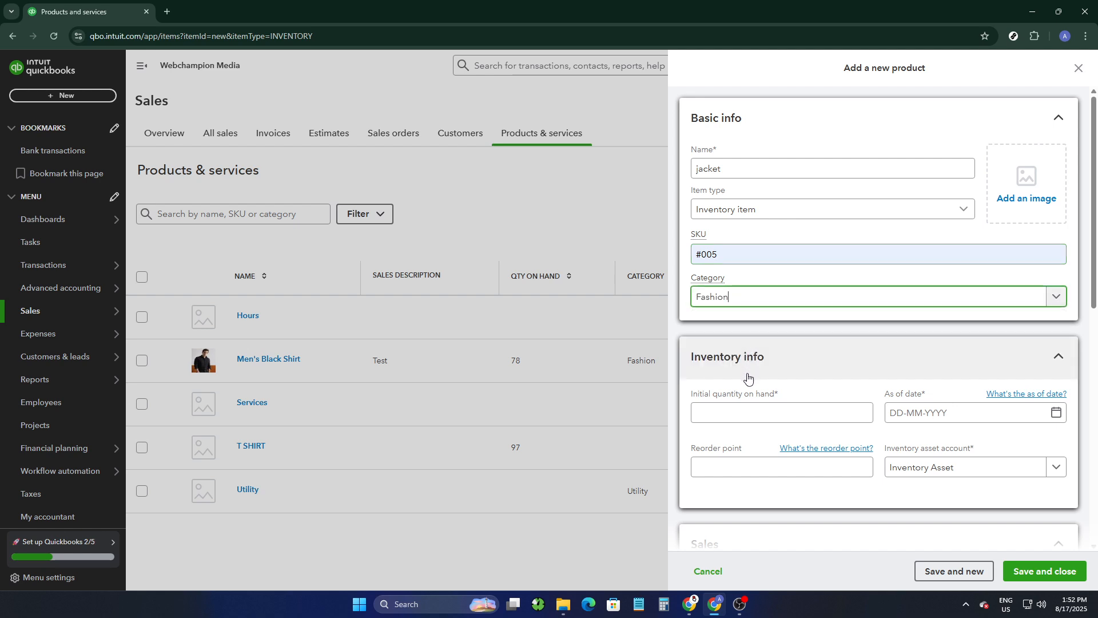
Step: Fill in the inventory info with an initial quantity of 100 as of 17-08-2025, using the Inventory Asset account
scroll(751, 373, down, 2)
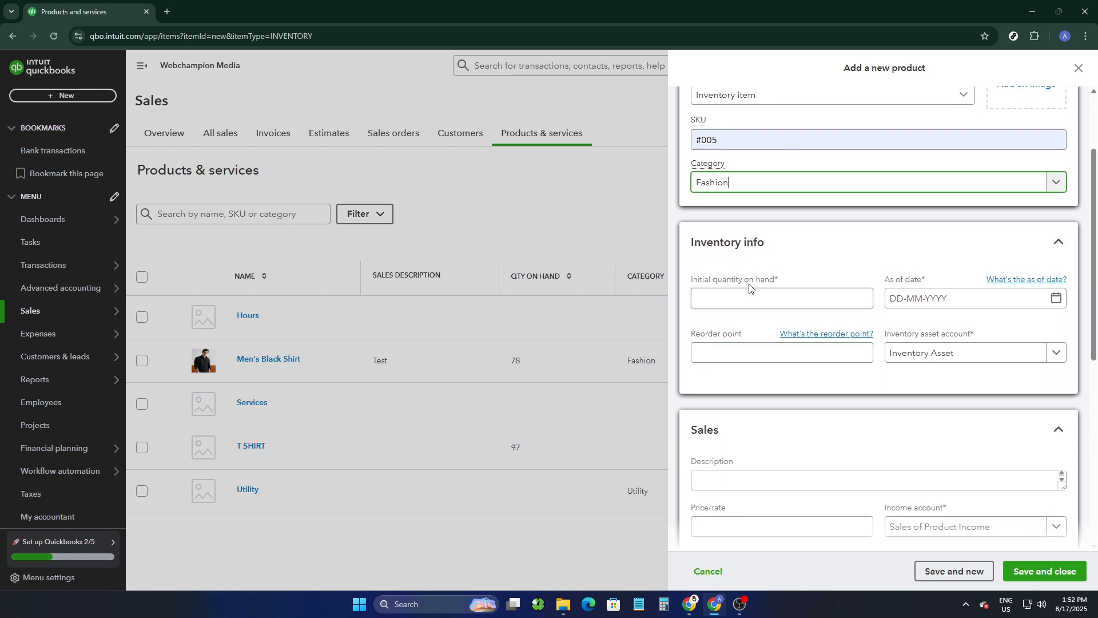
click(744, 293)
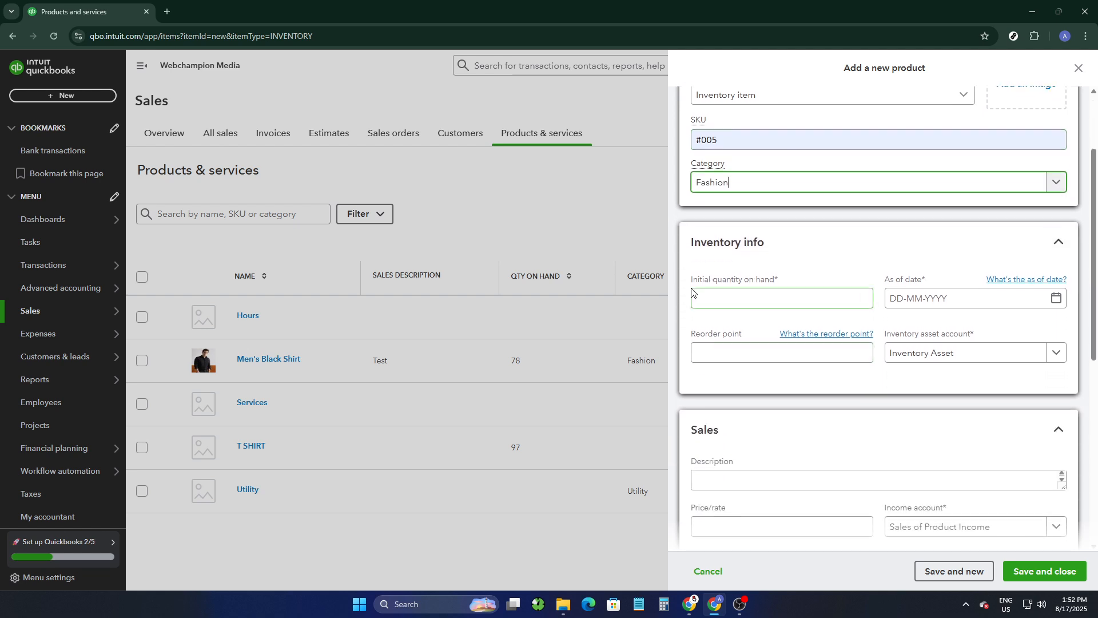
click(747, 295)
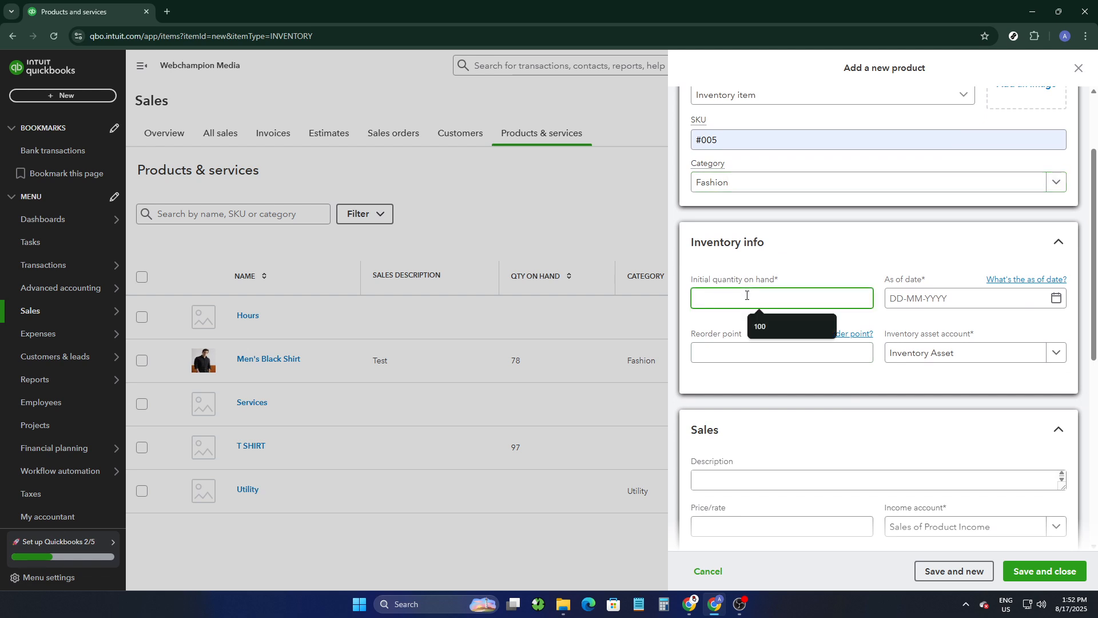
click(767, 323)
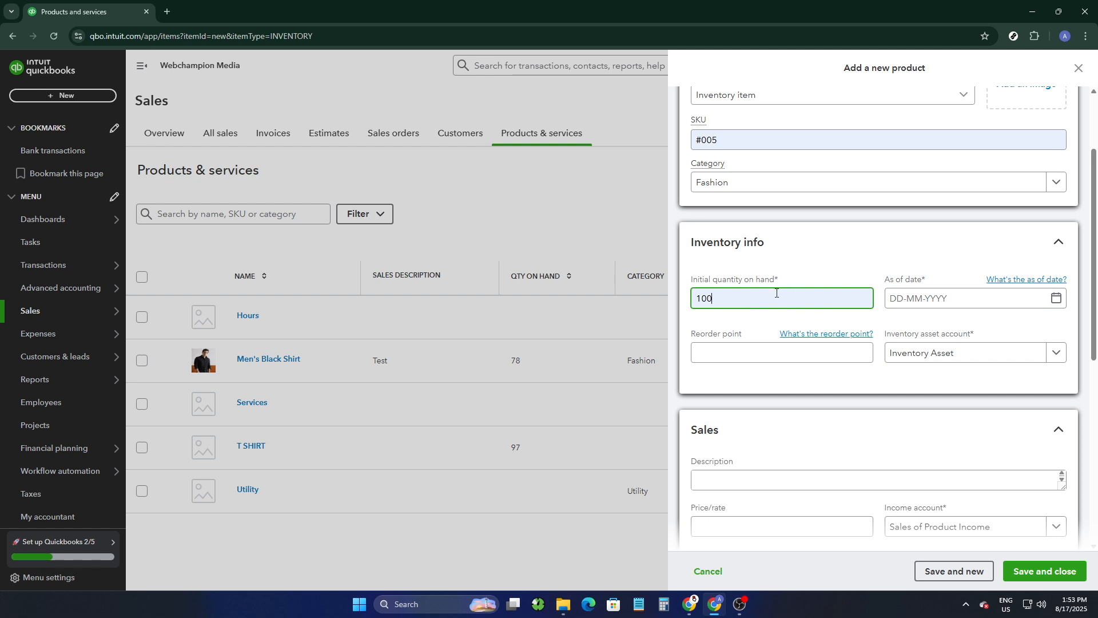
click(1054, 297)
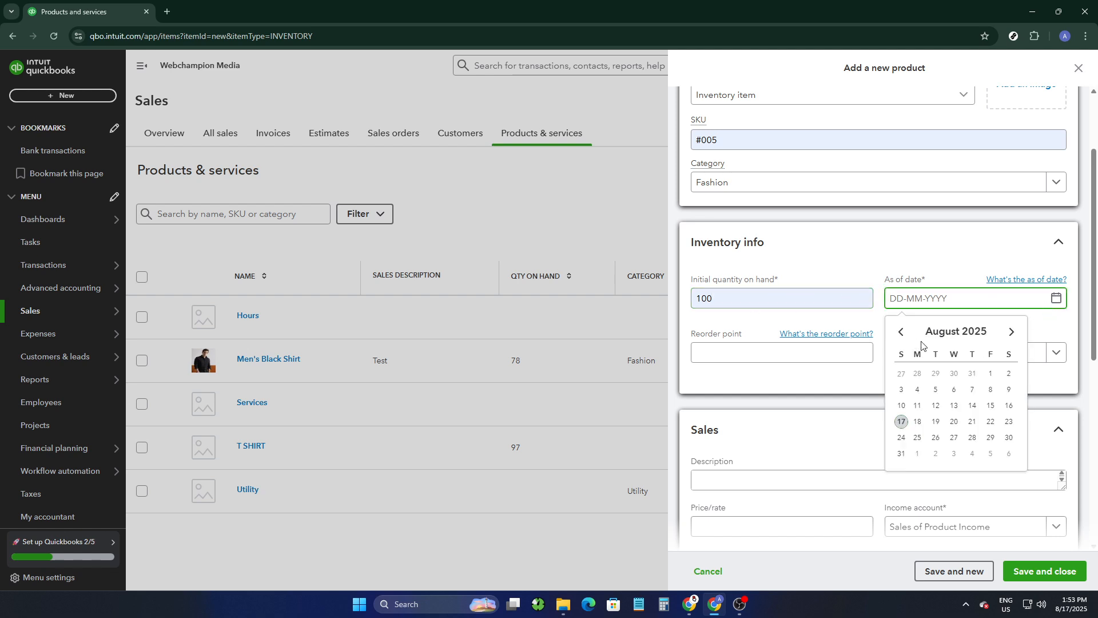
click(901, 422)
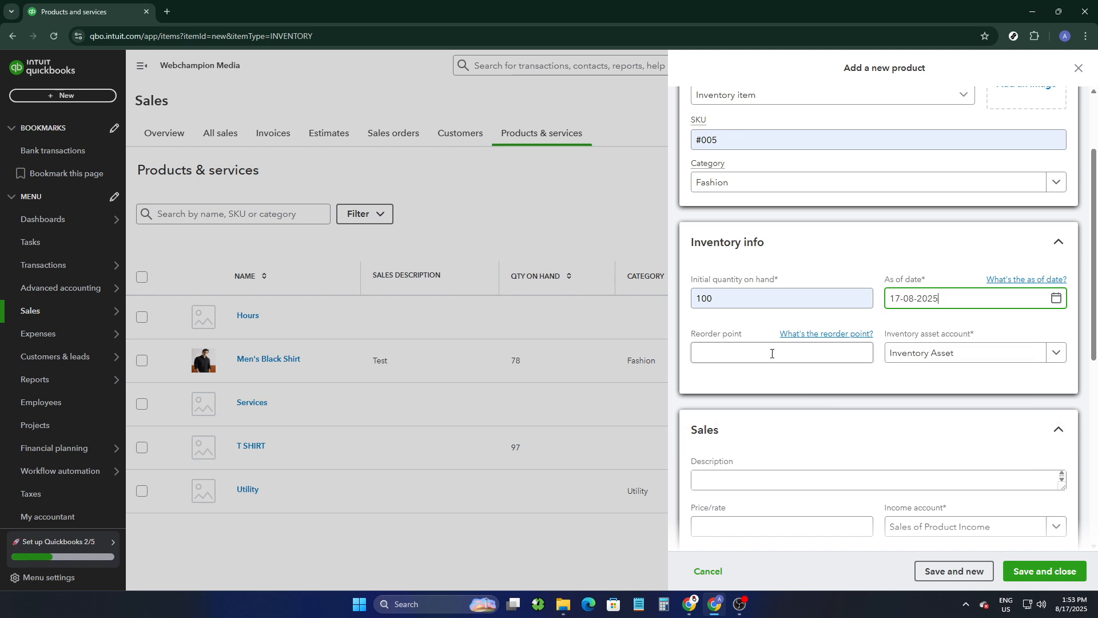
click(984, 360)
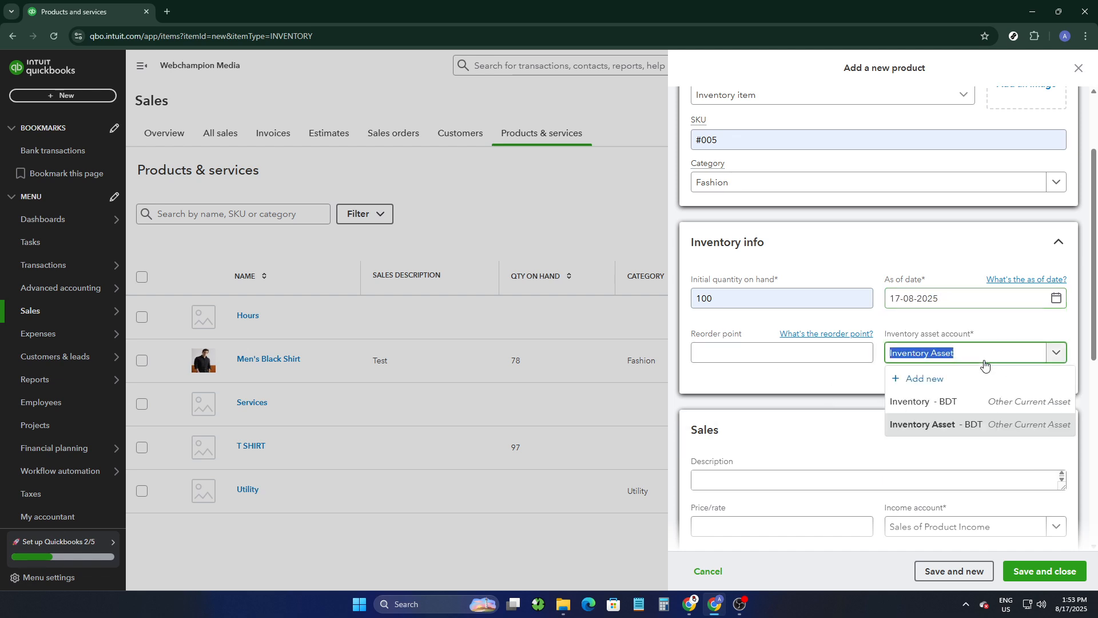
click(930, 425)
Step: Enter "test" as the sales description and set the sales price/rate to 1500
scroll(807, 441, down, 2)
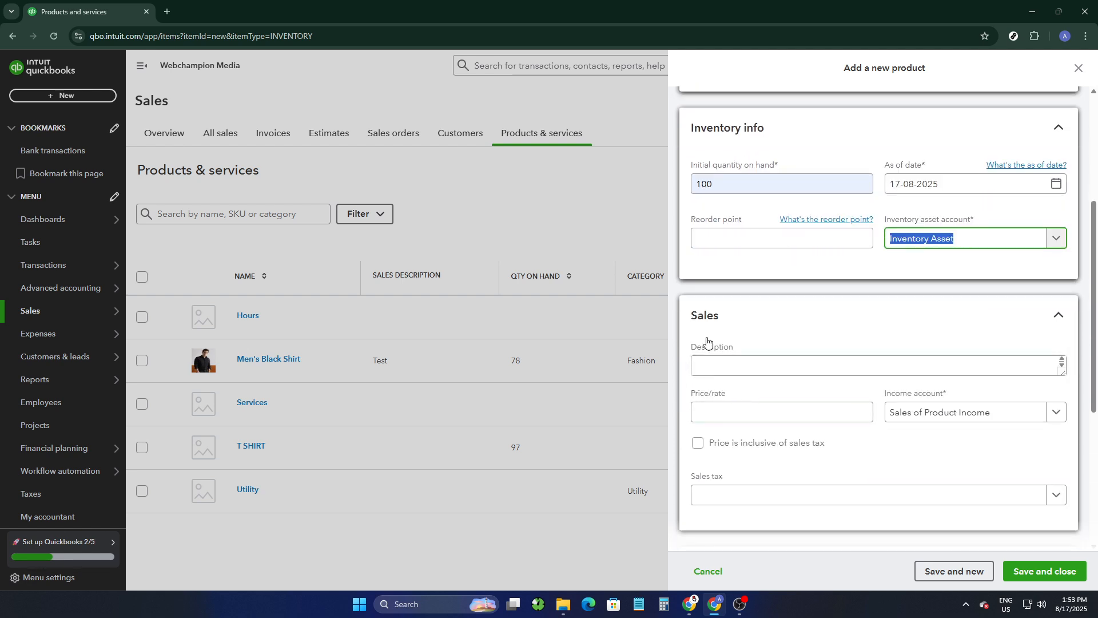
click(736, 364)
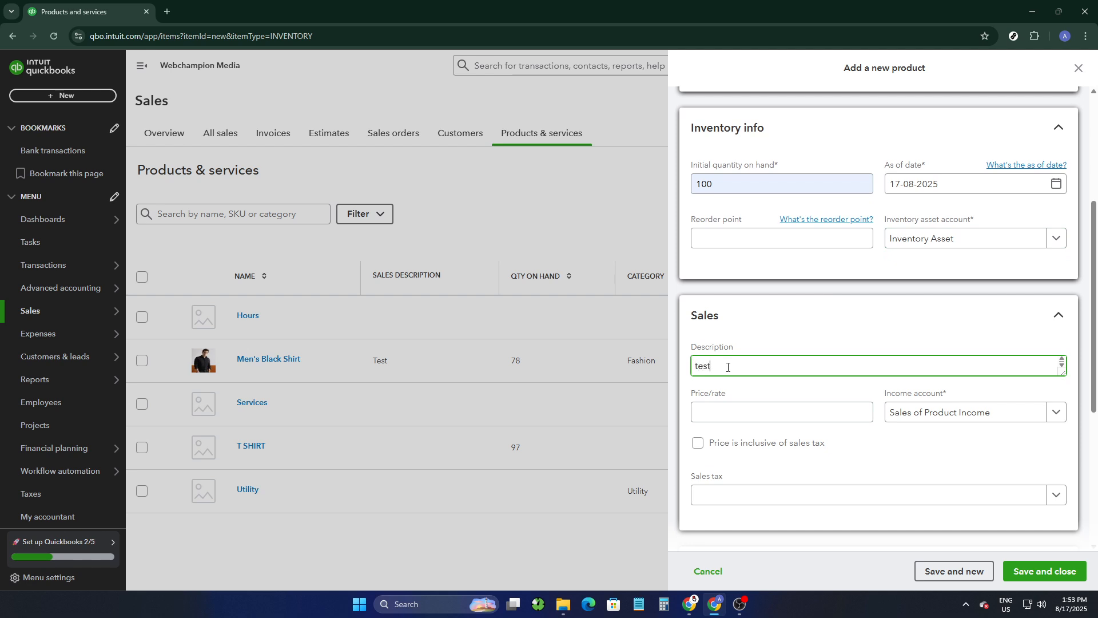
click(833, 416)
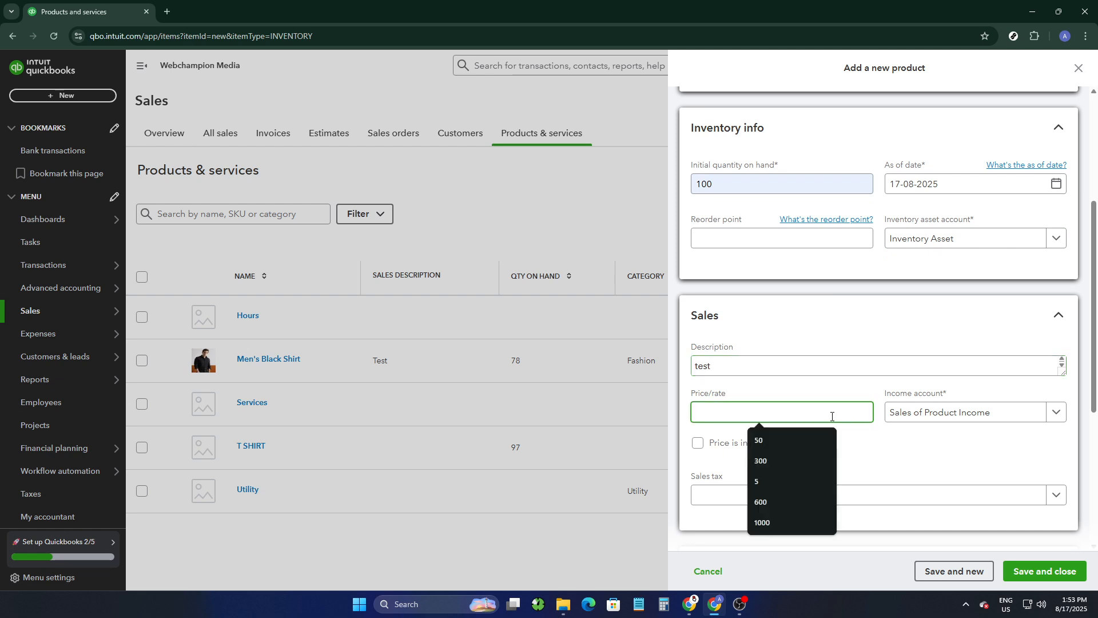
text(1500)
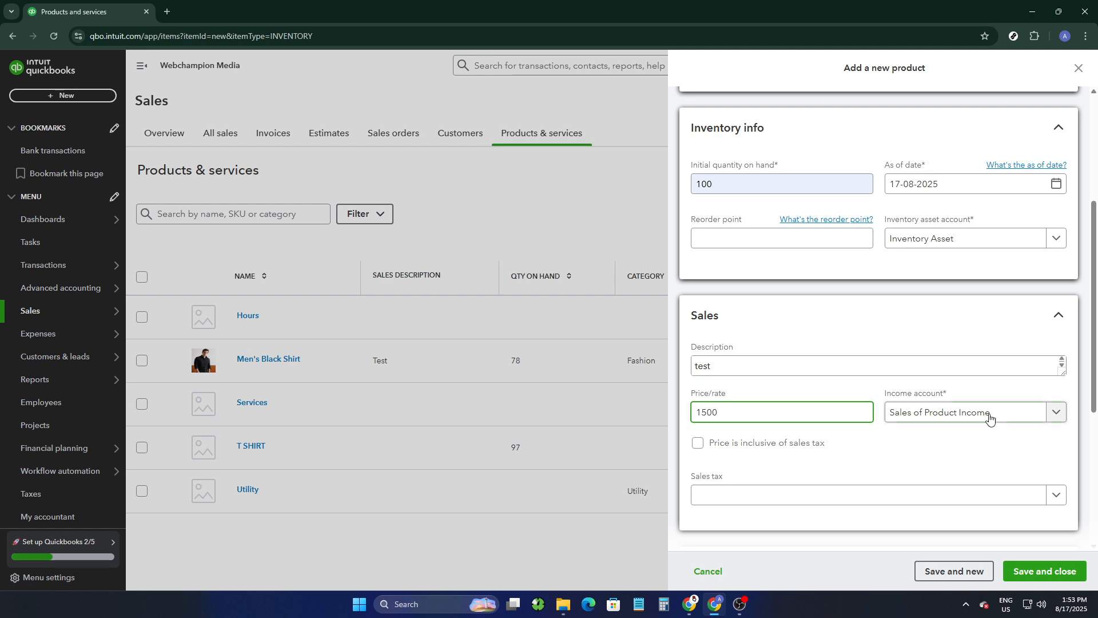
Step: Select Sales of Product Income as the income account and Sales Tax (3%) as the sales tax
click(946, 417)
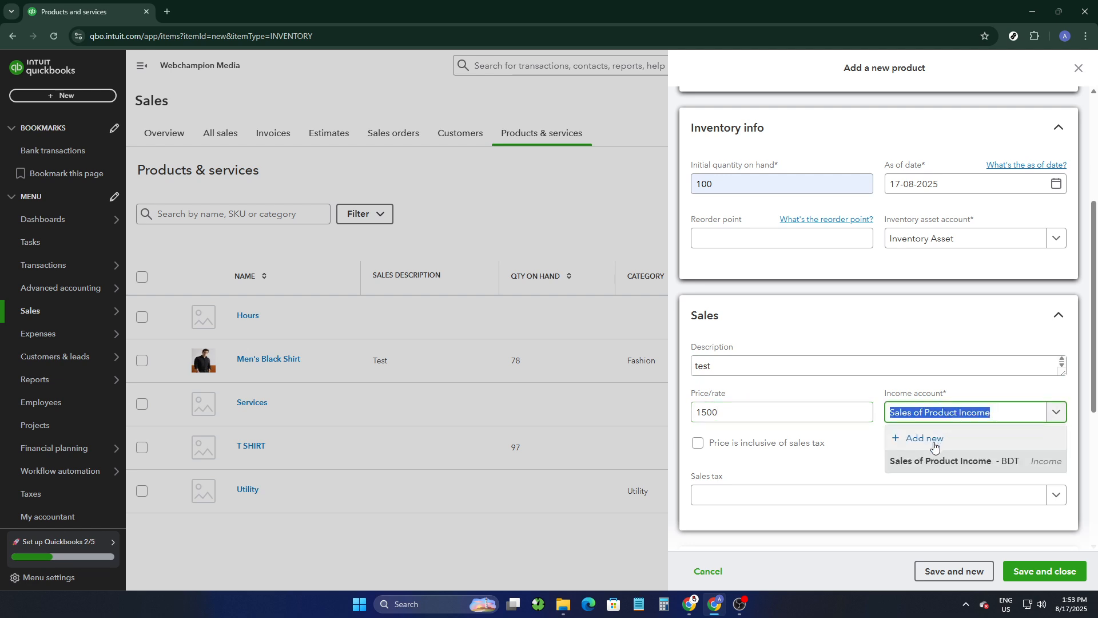
click(926, 462)
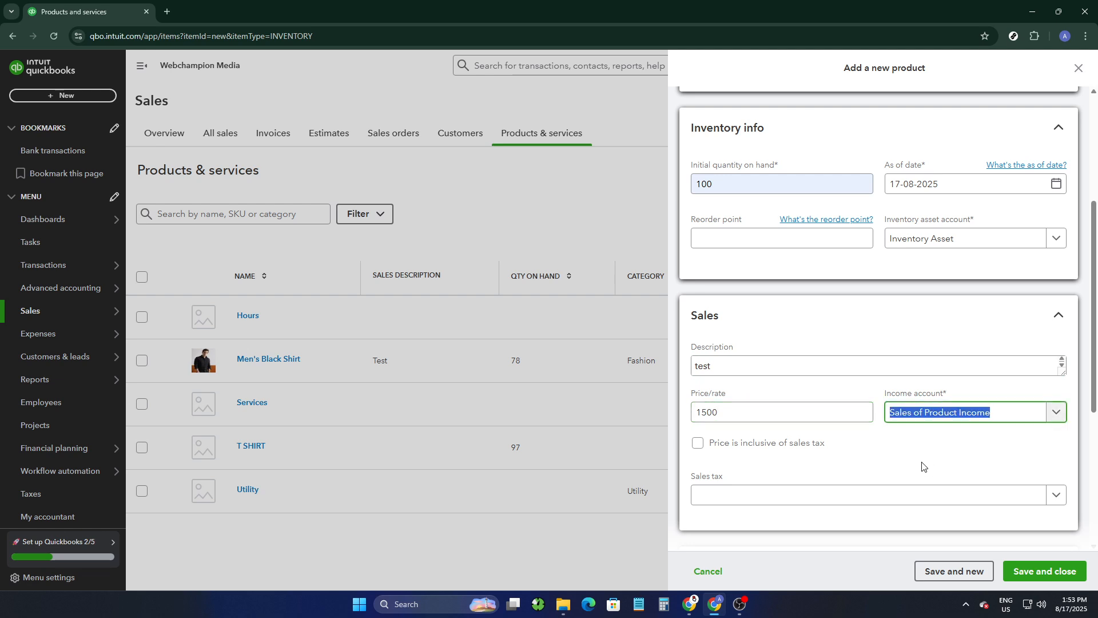
click(732, 506)
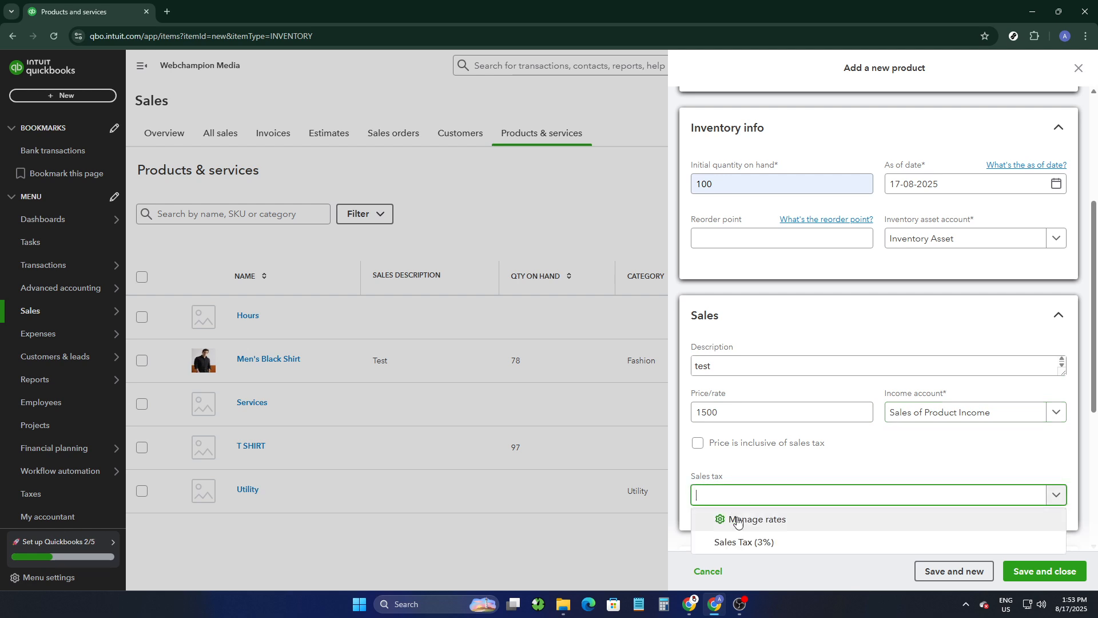
click(736, 538)
Step: Enter "test" as the purchase description, then save the new product and close its form
scroll(737, 532, down, 3)
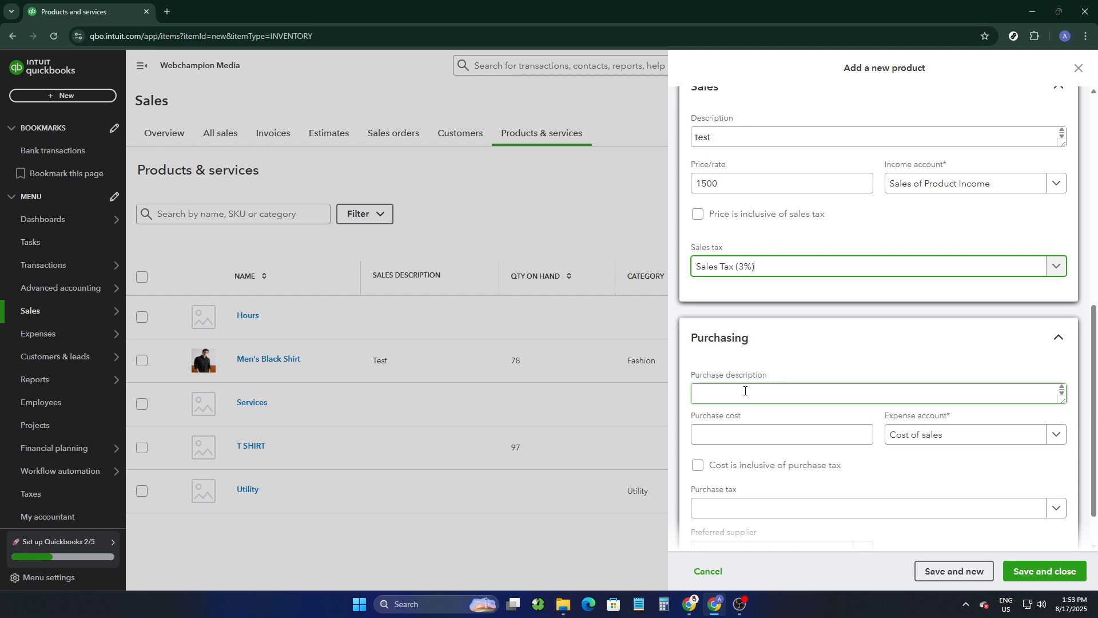
click(743, 393)
scroll(747, 384, down, 1)
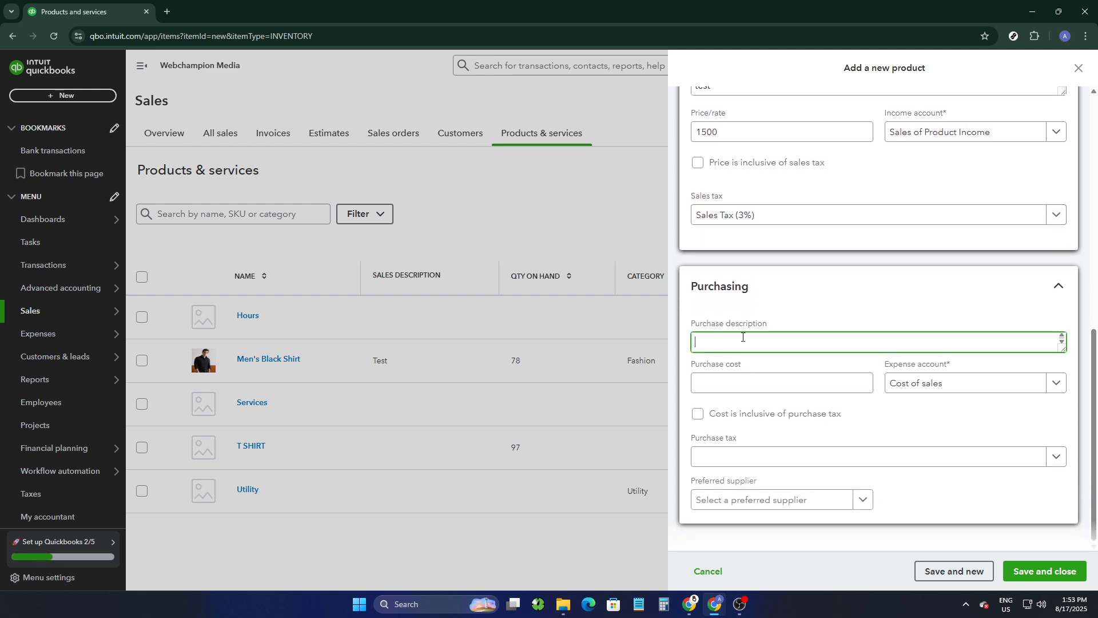
text(test)
click(833, 375)
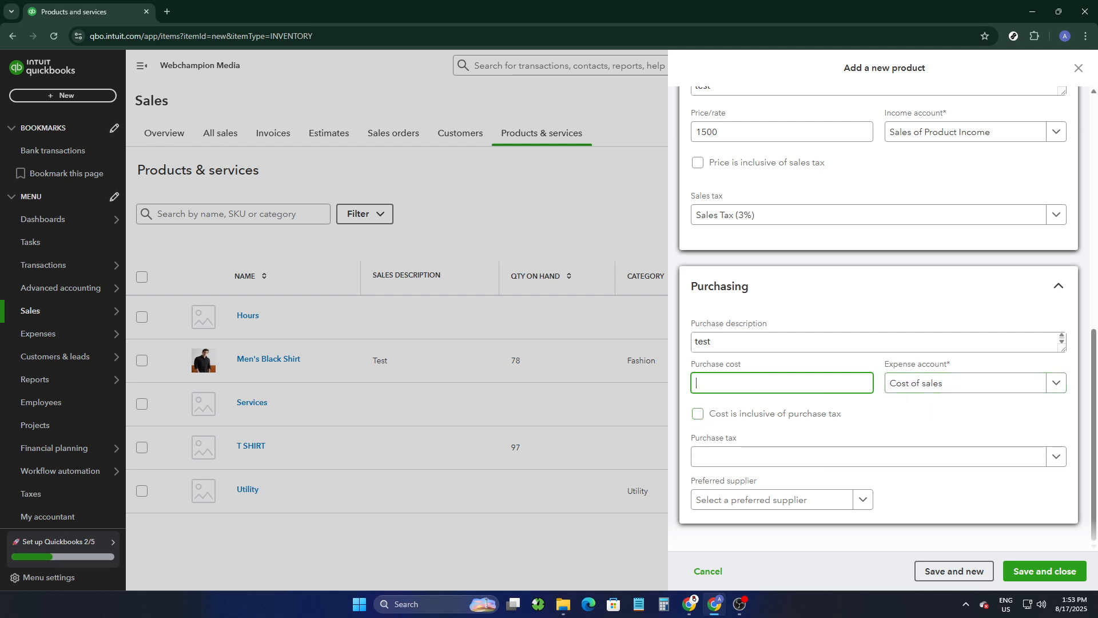
click(1048, 571)
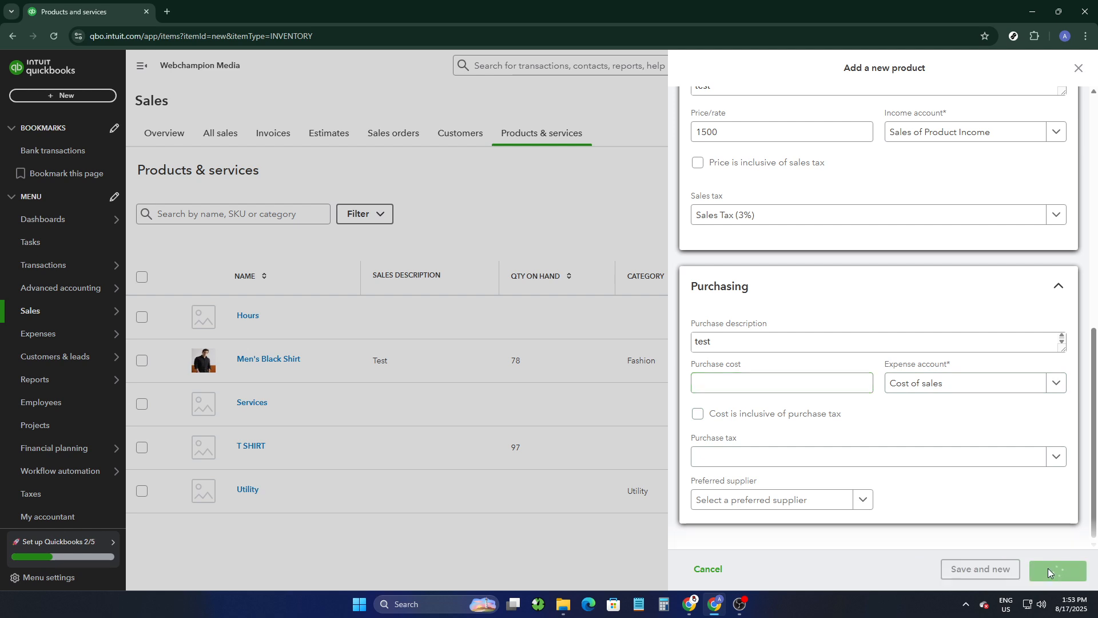